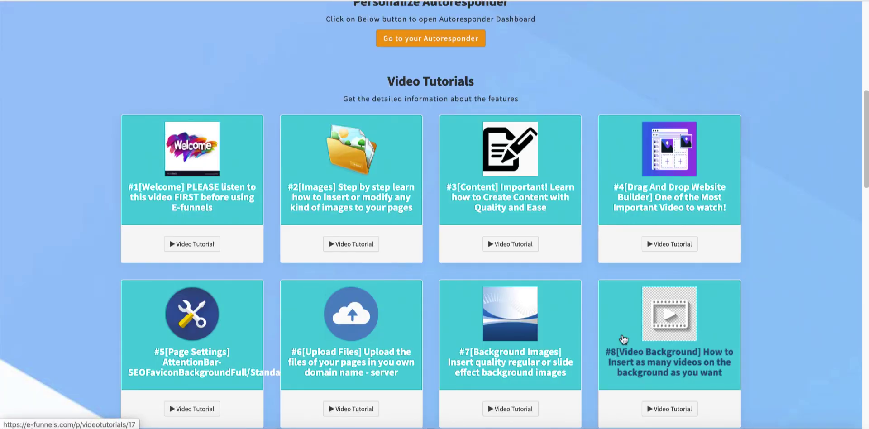
- Look over the dashboard's video tutorials, autoresponder section and options for creating pages, surveys and funnels
scroll(588, 272, "down", 2)
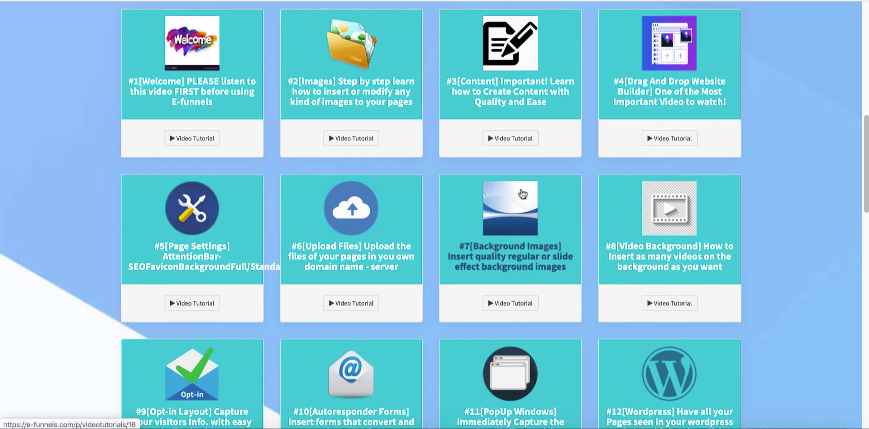
scroll(737, 279, "up", 7)
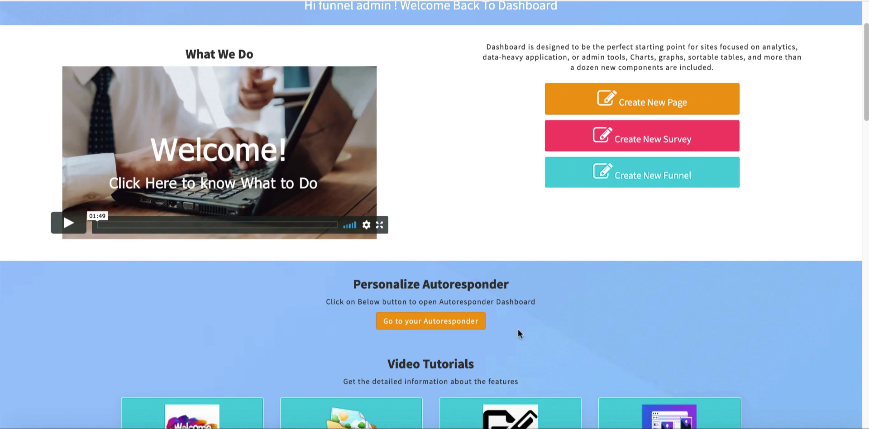
scroll(860, 379, "down", 20)
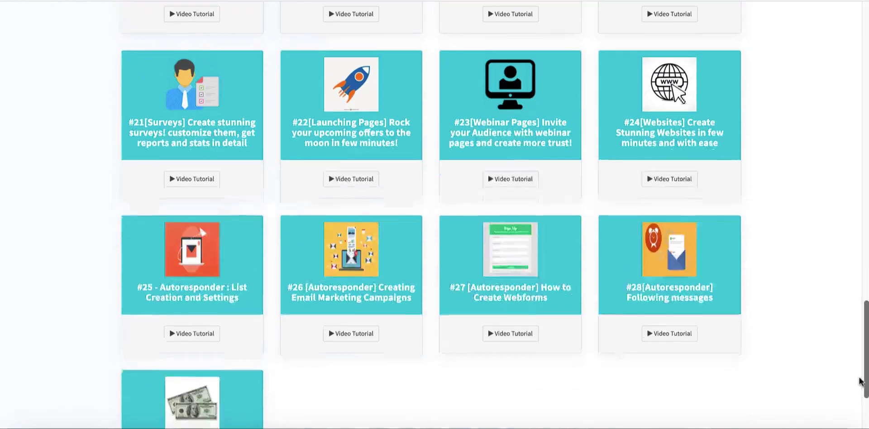
scroll(859, 379, "down", 2)
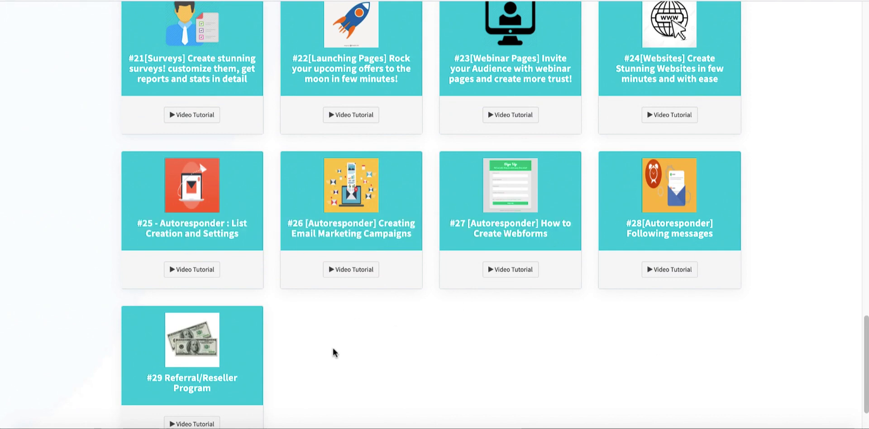
scroll(800, 349, "up", 20)
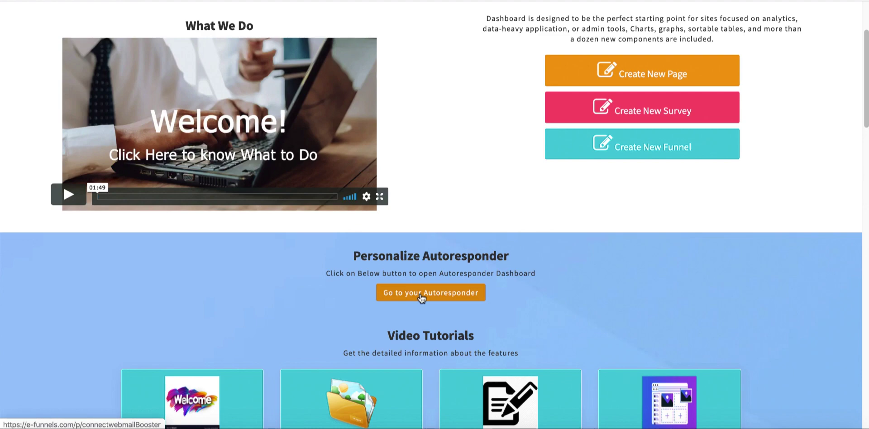
scroll(608, 344, "up", 3)
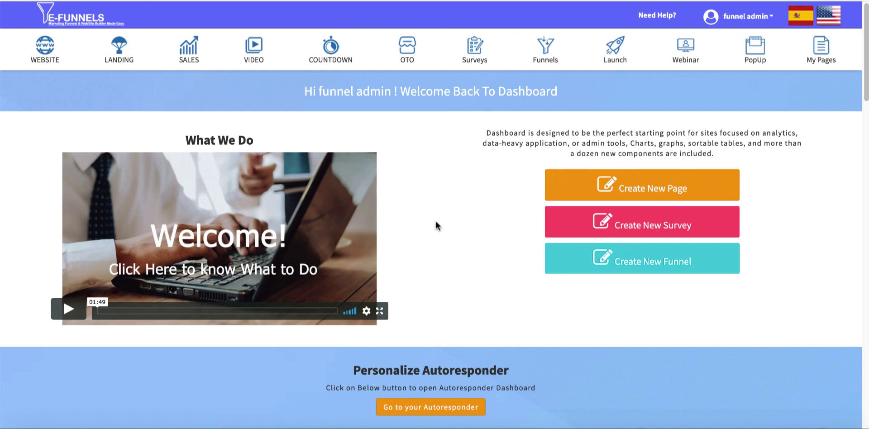
- Start a new page from the last OTO template, the one with the long-haired woman and a dark offer section
left_click(407, 47)
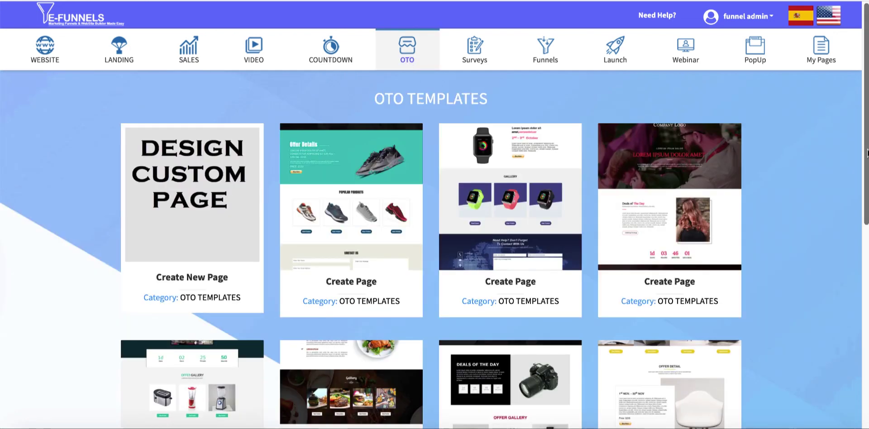
scroll(866, 165, "down", 2)
left_click_drag(866, 166, 866, 362)
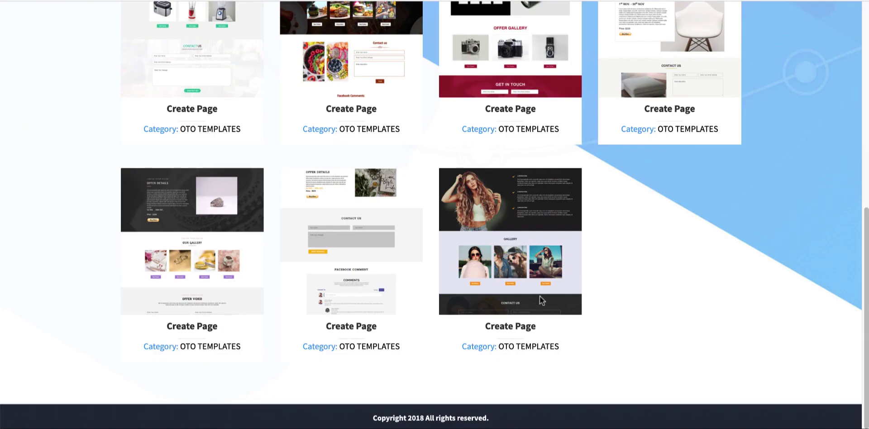
left_click(505, 329)
scroll(866, 45, "down", 5)
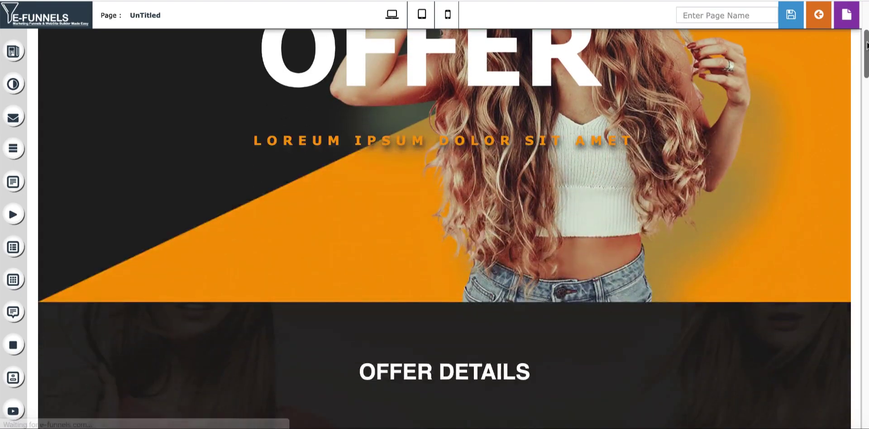
mouse_move(867, 45)
left_mouse_down()
mouse_move(866, 93)
mouse_move(866, 45)
left_mouse_up()
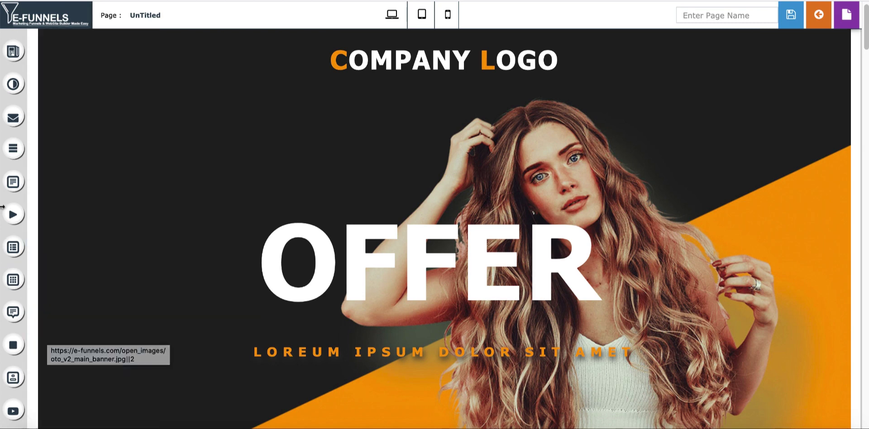
- Insert a Counter Center 1 block near the beginning of the page and select its heading and intro text
mouse_move(12, 205)
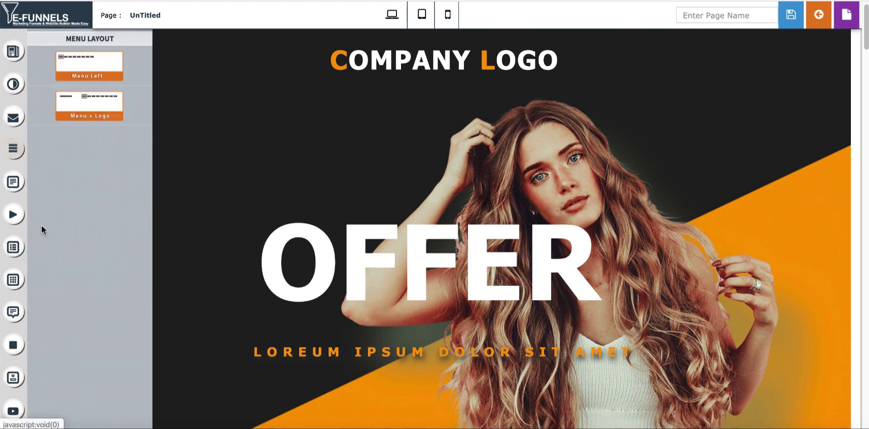
left_click(13, 84)
left_click_drag(81, 68, 290, 123)
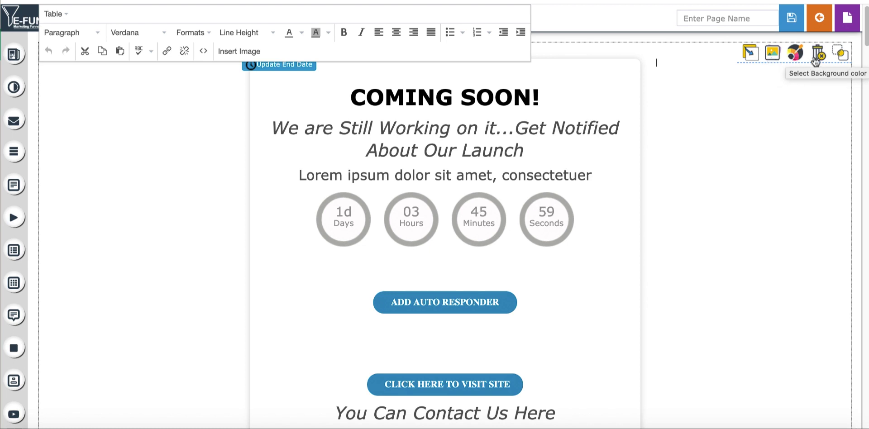
mouse_move(840, 53)
left_mouse_down()
mouse_move(844, 151)
mouse_move(841, 54)
left_mouse_up()
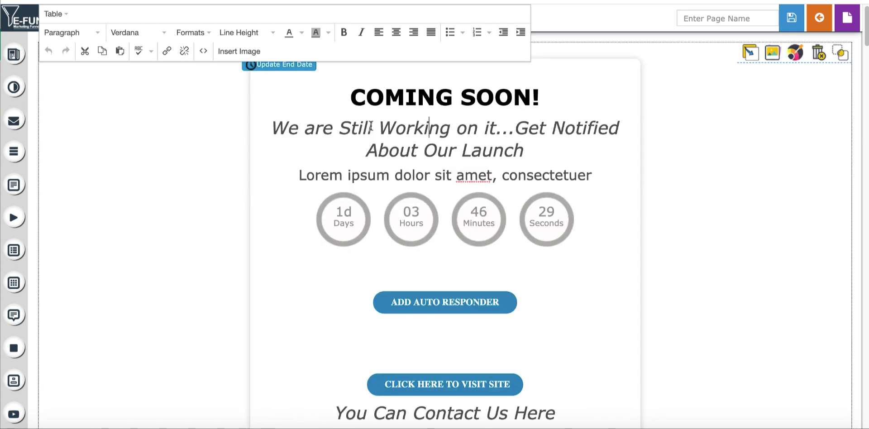
left_click_drag(353, 98, 602, 185)
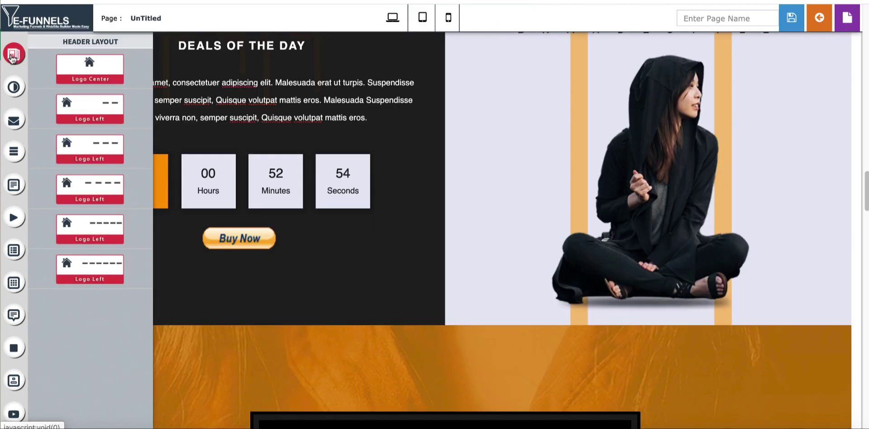
- Insert a Logo Left header with two buttons above the Facebook Comment section and a Counter Center 1 block beneath it
left_click_drag(64, 72, 280, 86)
scroll(403, 132, "down", 9)
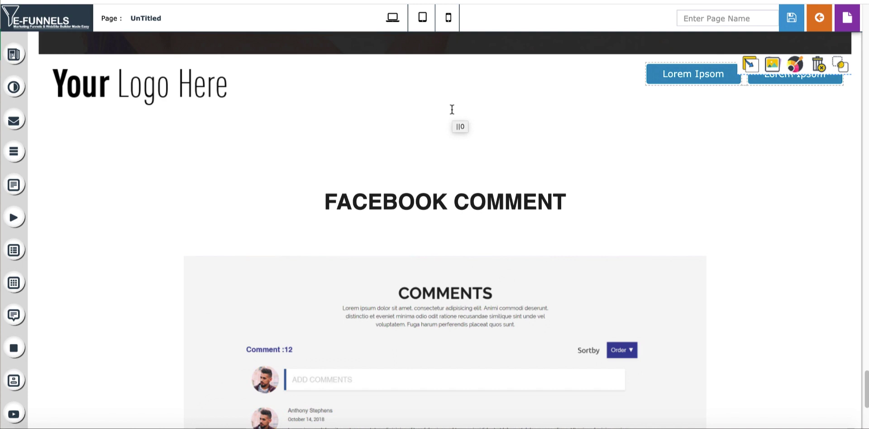
left_click(14, 87)
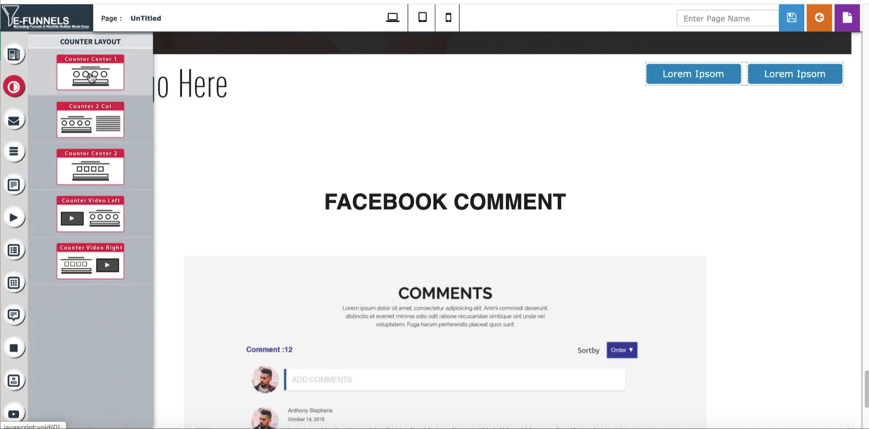
left_click_drag(81, 74, 221, 241)
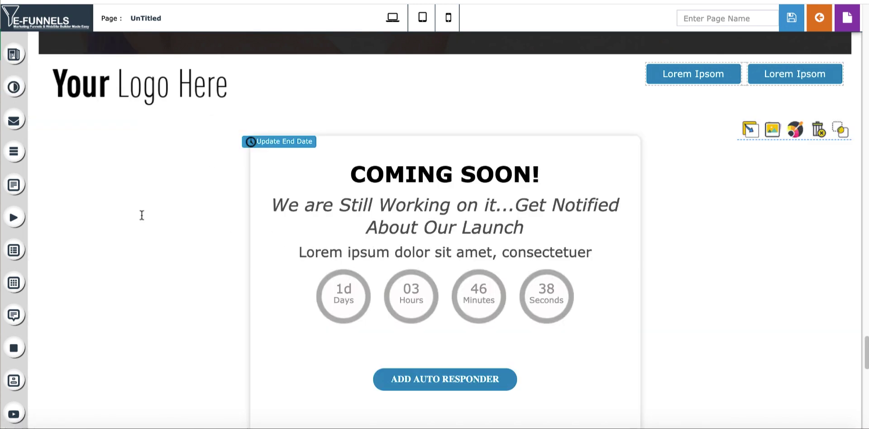
- Insert an autoresponder block between the logo header and the counter, and view its code dialog without entering any code
left_click(14, 120)
left_click_drag(90, 75, 271, 198)
left_click(417, 237)
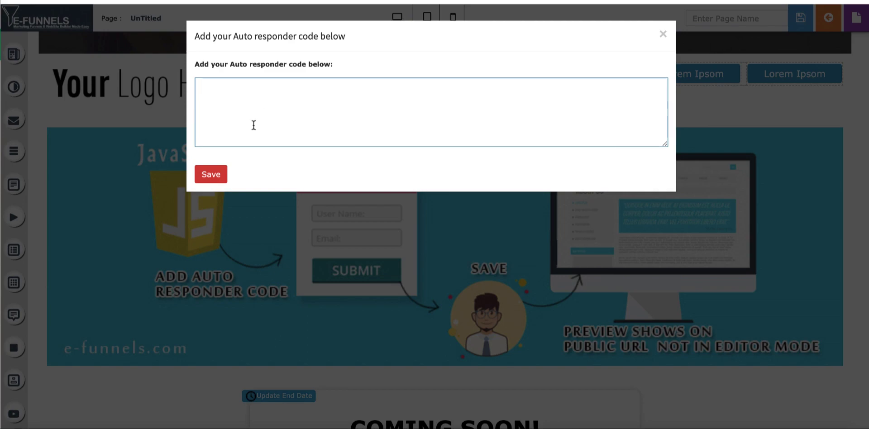
left_click(661, 37)
- Insert a 3 Col content layout directly below the logo header
left_click(13, 156)
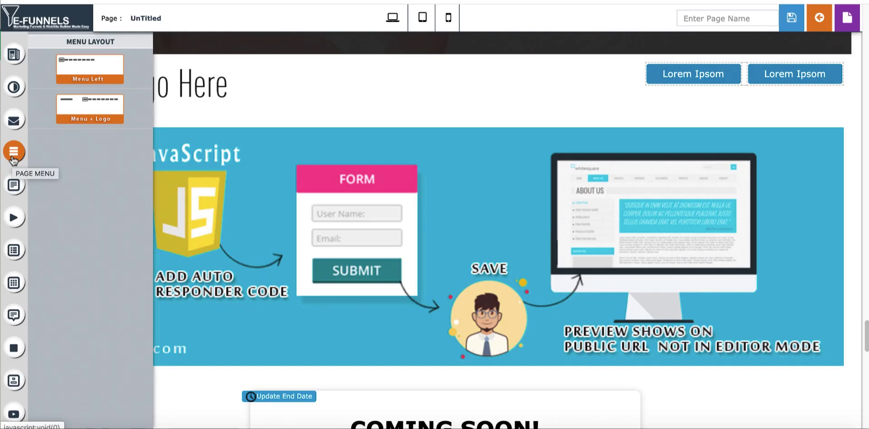
left_click(14, 184)
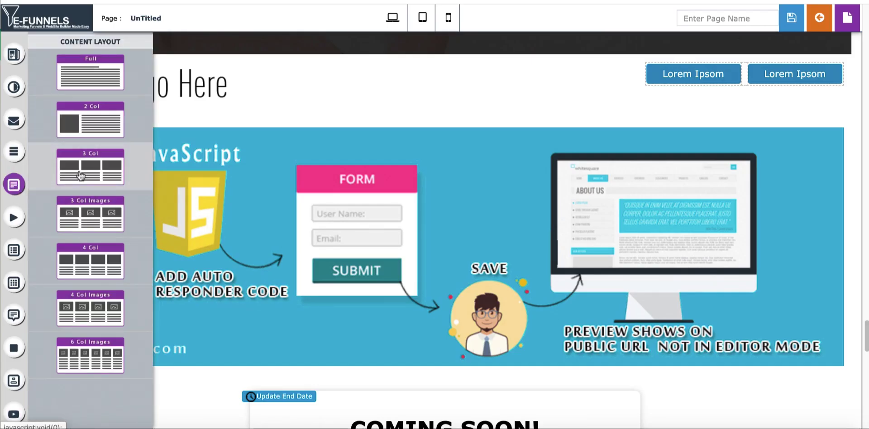
left_click_drag(86, 175, 300, 289)
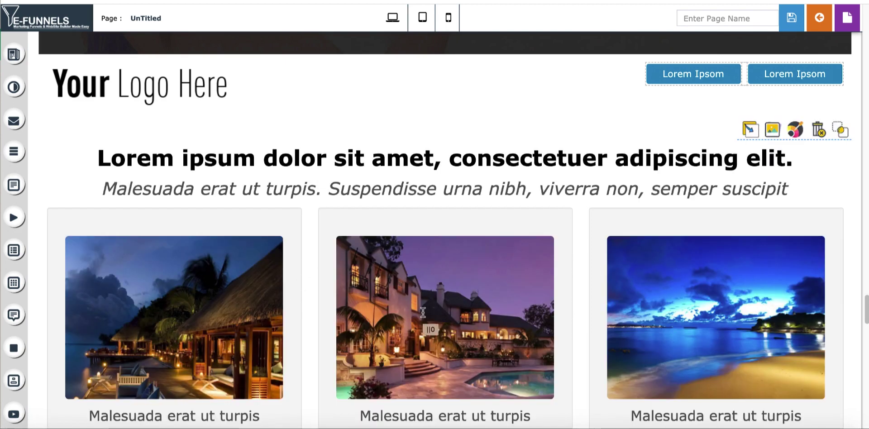
- Insert a Video Center layout above the three-column content and view its YouTube settings without adding a URL
left_click(14, 217)
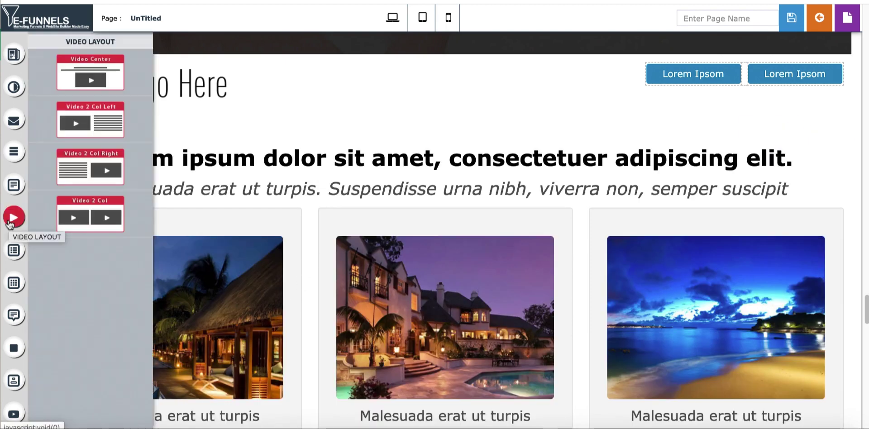
left_click_drag(69, 95, 256, 209)
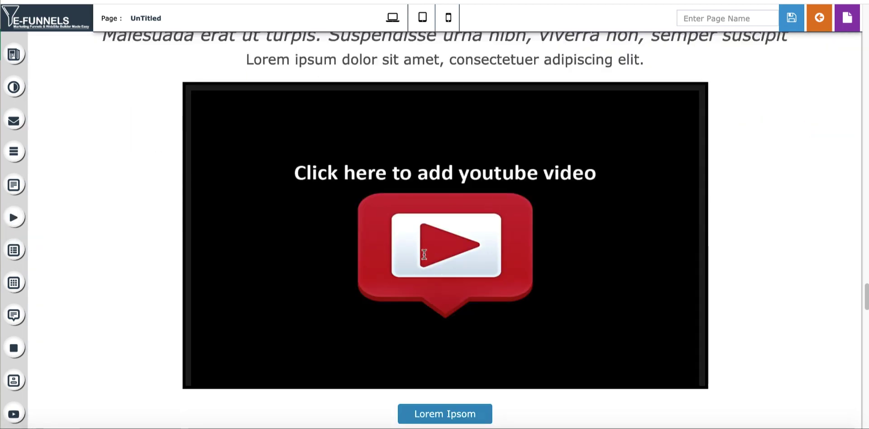
left_click(430, 257)
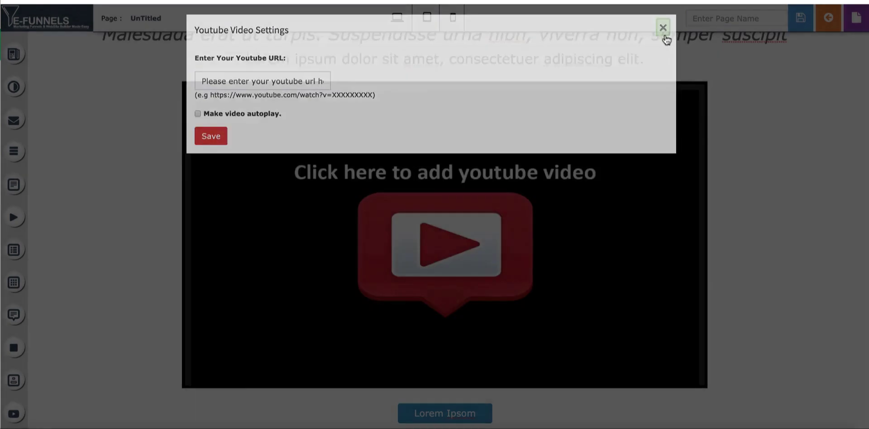
left_click(664, 29)
- Insert the centered opt-in layout below the logo header and view its autoresponder code dialog without entering any code
left_click(15, 250)
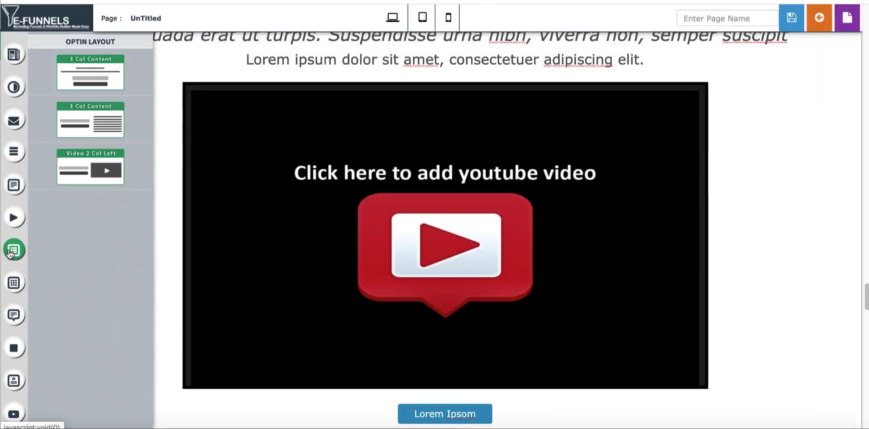
left_click_drag(90, 73, 254, 308)
left_click(406, 309)
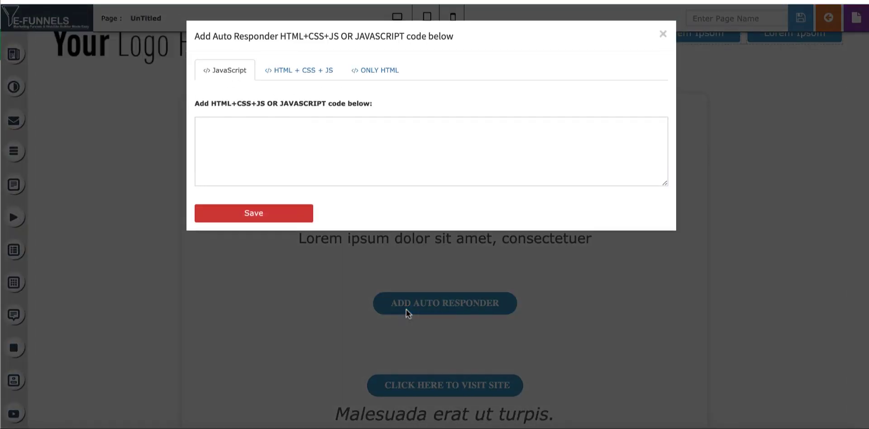
left_click(340, 154)
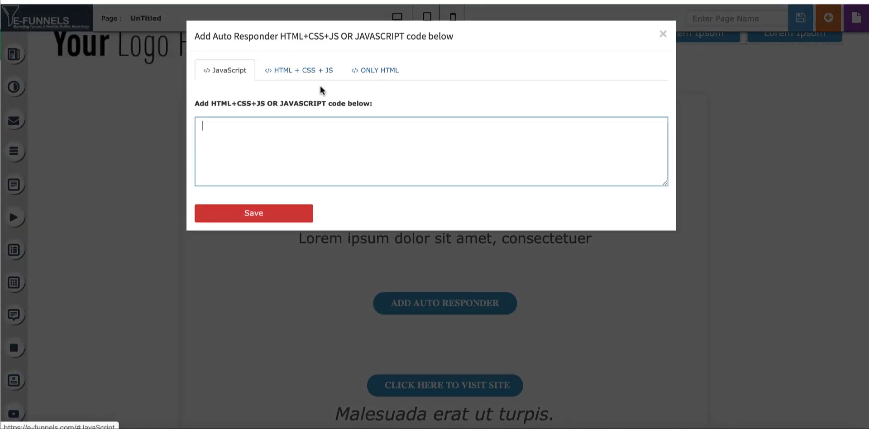
left_click(663, 34)
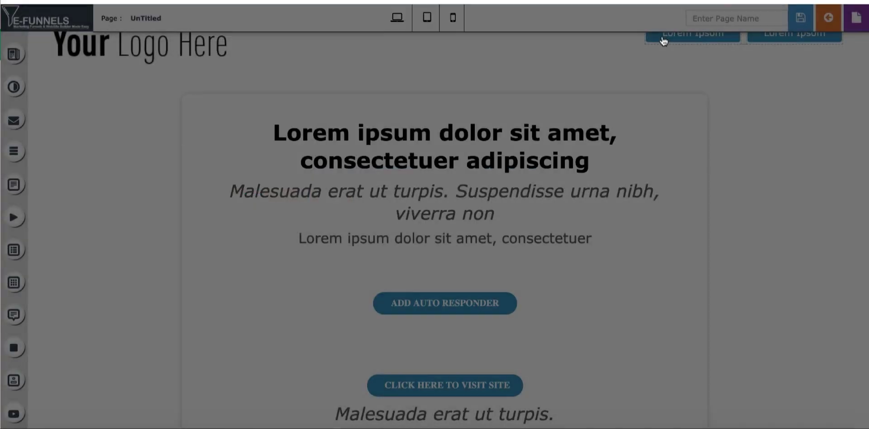
- Insert a plan comparison table above the opt-in block and a Right Testimonial layout above the table
left_click(13, 282)
left_click_drag(80, 87, 252, 245)
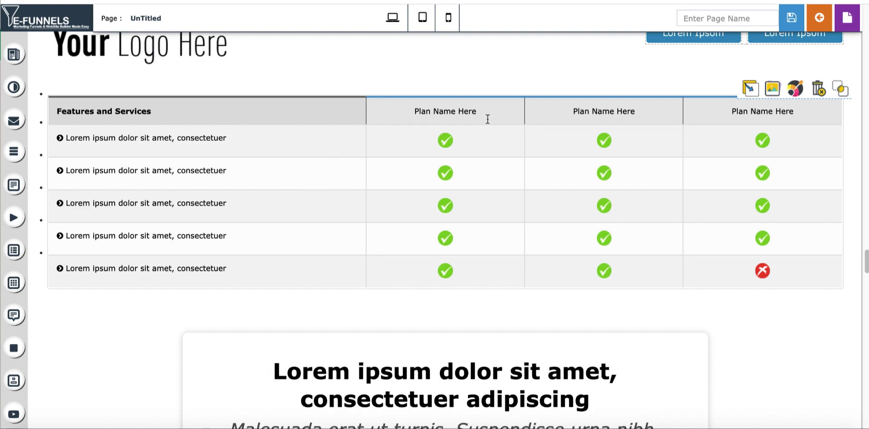
left_click(14, 316)
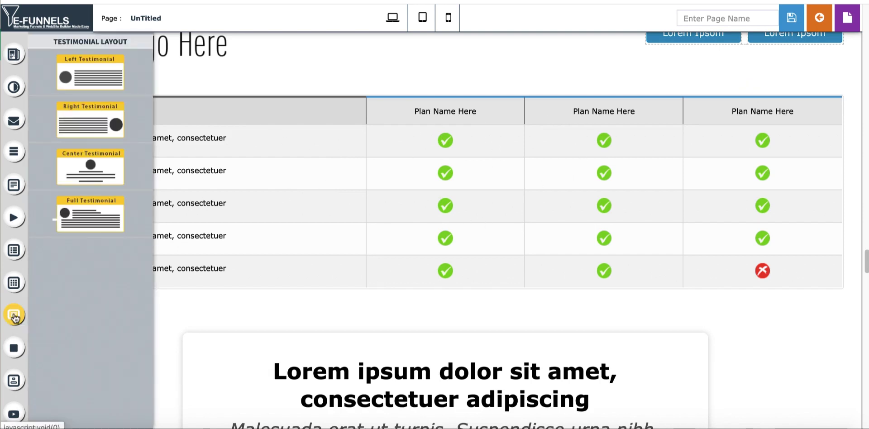
left_click_drag(91, 120, 359, 93)
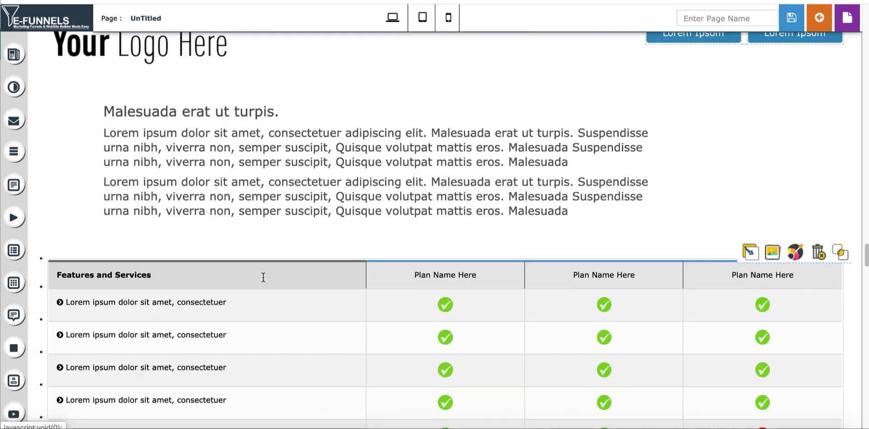
left_click(325, 163)
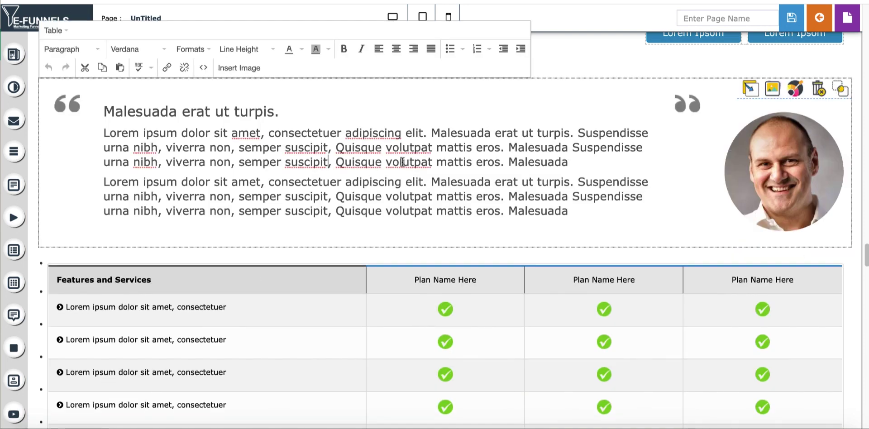
- Insert a Button 2 Col layout with two Buy Now buttons between the testimonial and the comparison table
left_click(14, 348)
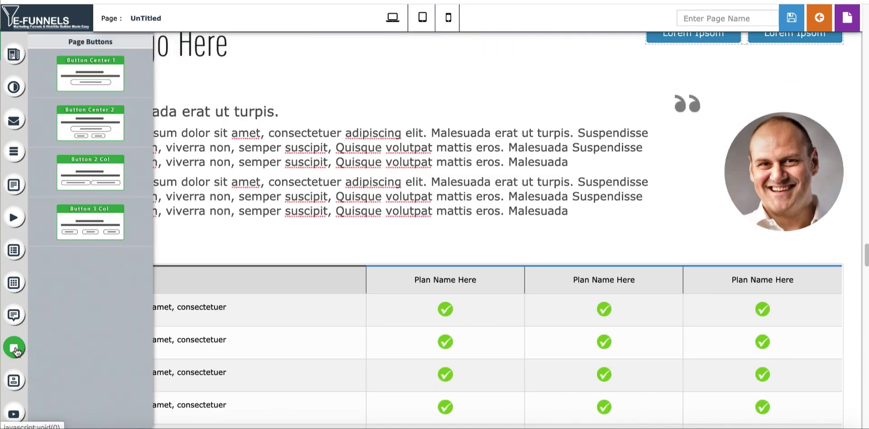
left_click_drag(100, 183, 383, 247)
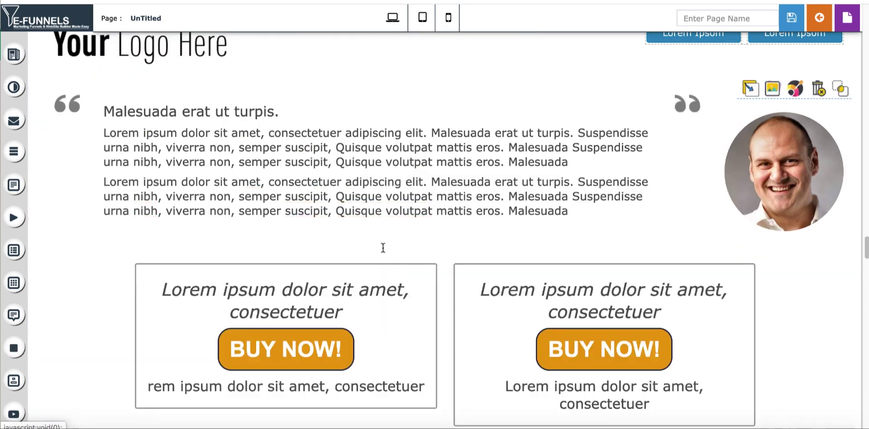
left_click(388, 321)
- Insert a footer layout near the opt-in block and a YouTube Video Background layout above the orange sale section
left_click(15, 381)
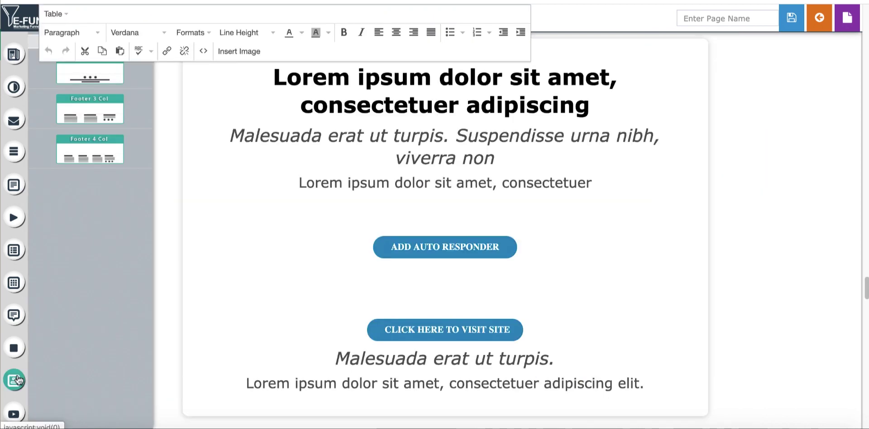
left_click_drag(97, 74, 459, 312)
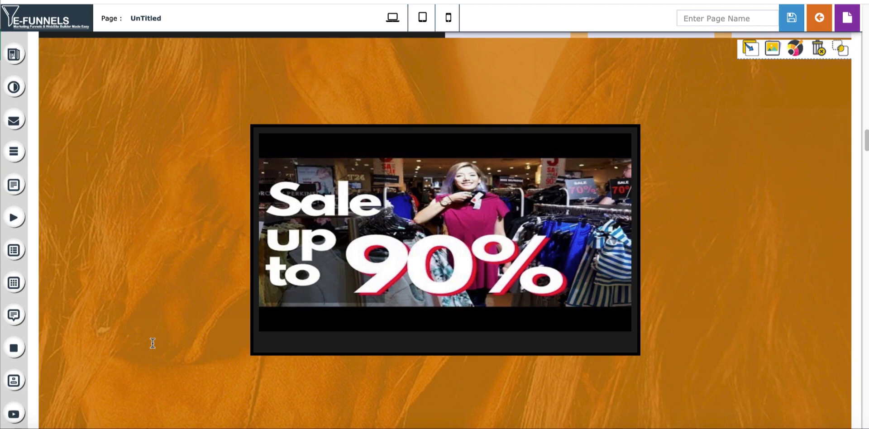
left_click(14, 414)
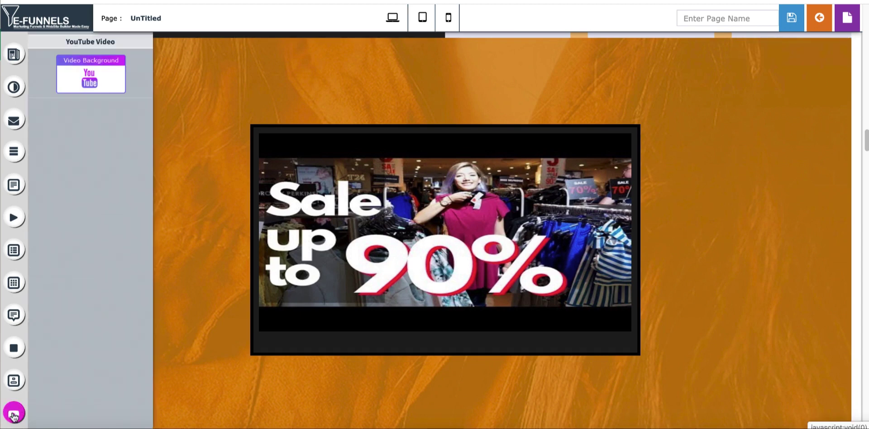
left_click_drag(107, 87, 291, 269)
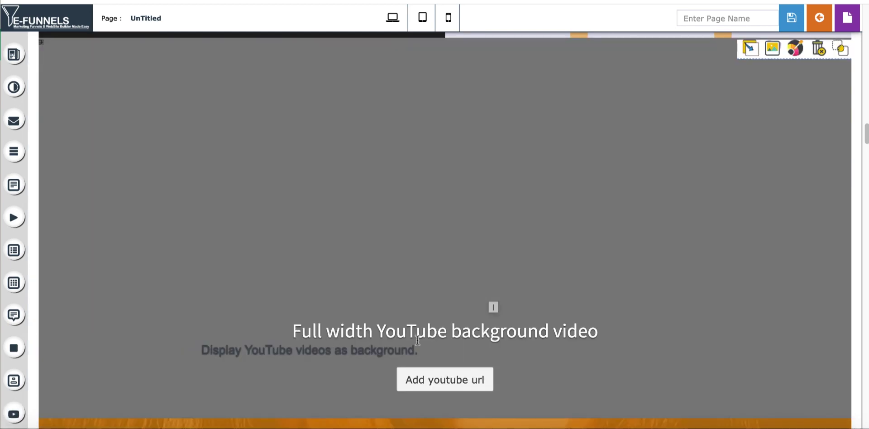
left_click(428, 379)
left_click(259, 87)
type("https://www.youtube.com/watch?v=CUKrCDZztx4")
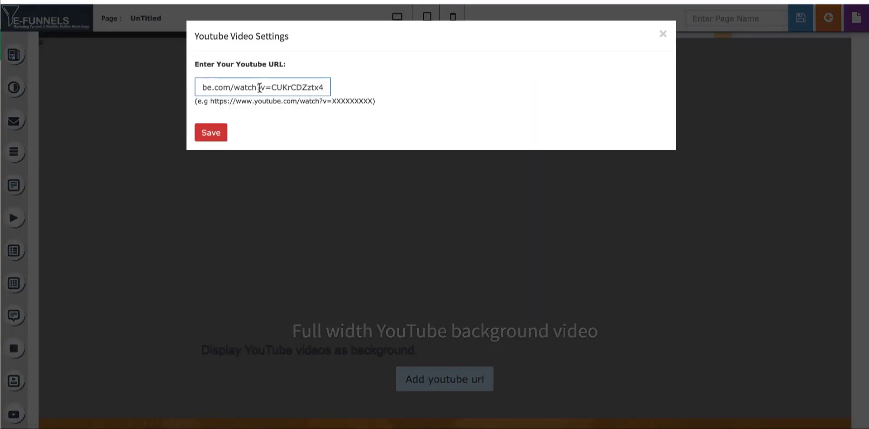
left_click(211, 133)
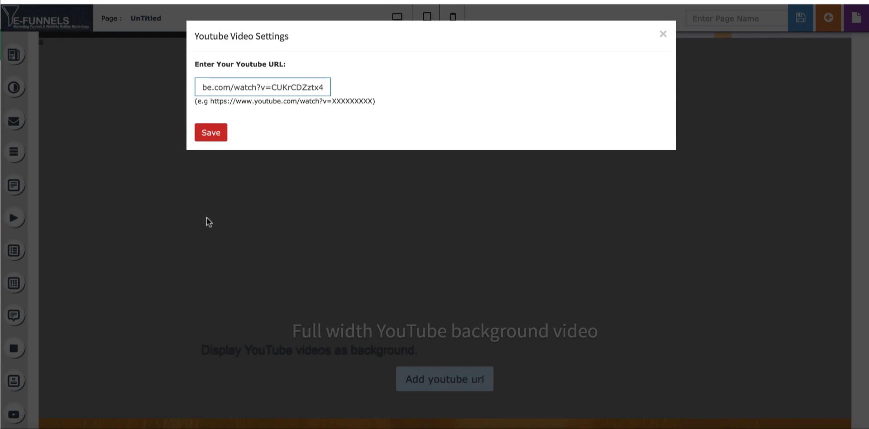
left_click(537, 43)
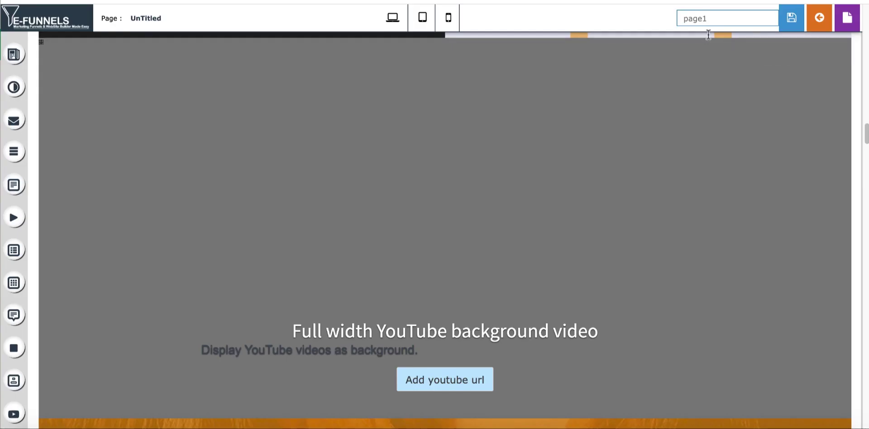
- Save the page under the name page1 and preview it from the countdown section downward
left_click(791, 20)
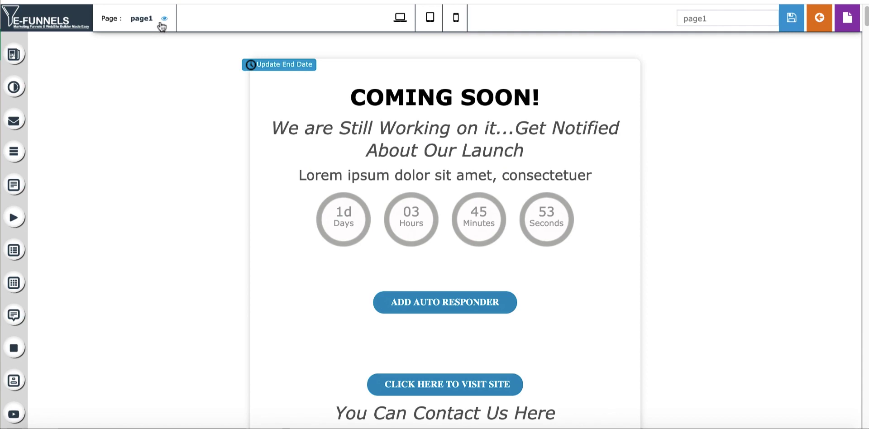
left_click(159, 21)
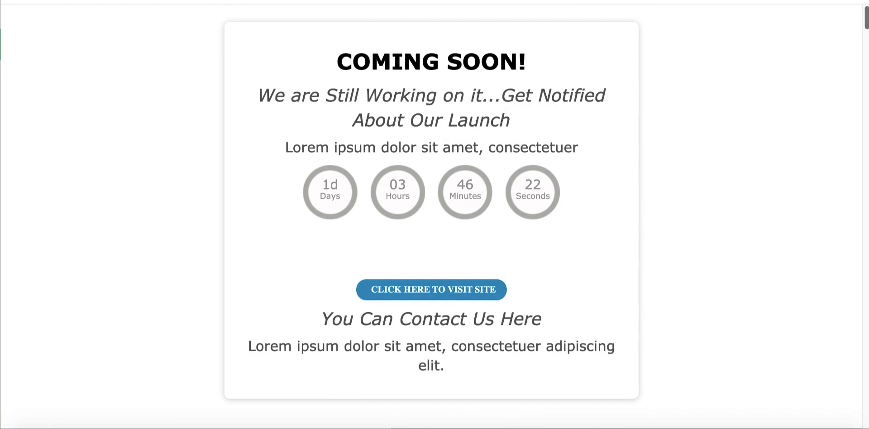
scroll(434, 215, "down", 2)
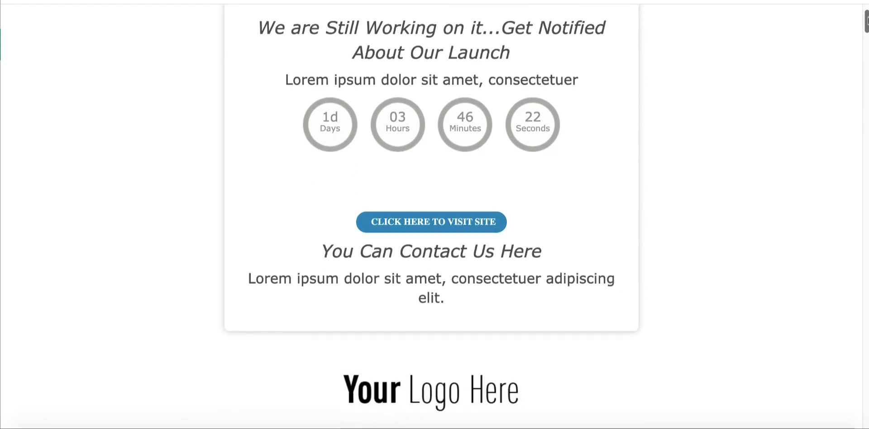
scroll(434, 214, "down", 1)
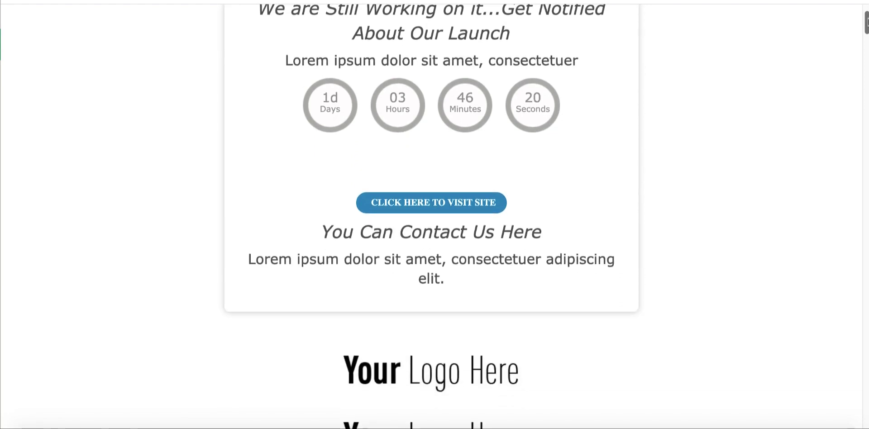
left_click_drag(866, 21, 861, 336)
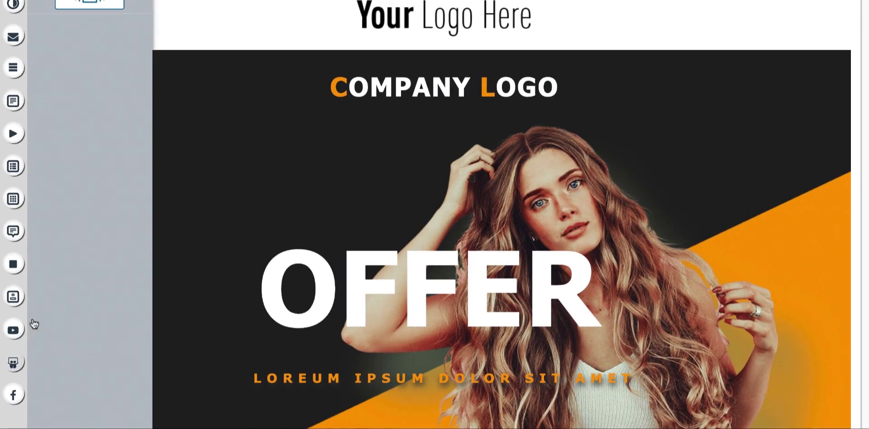
- Insert an image slider above the OFFER banner with the desk, email marketing diagram and smartphone images, and page through its slides in the preview
left_click(11, 362)
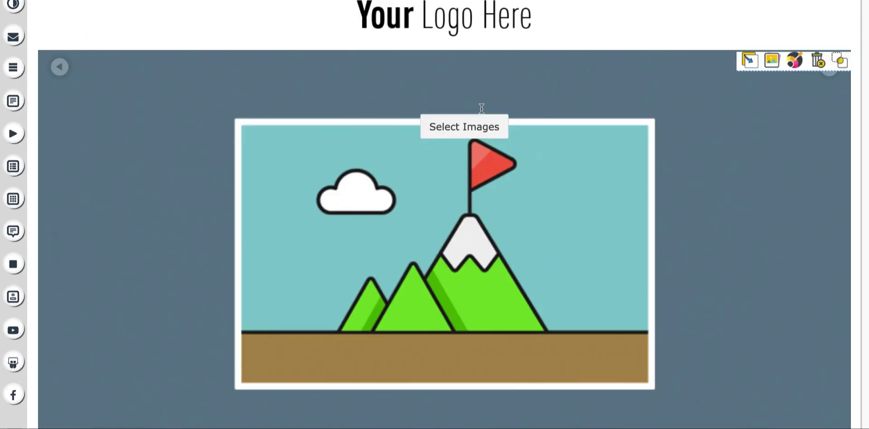
left_click(459, 138)
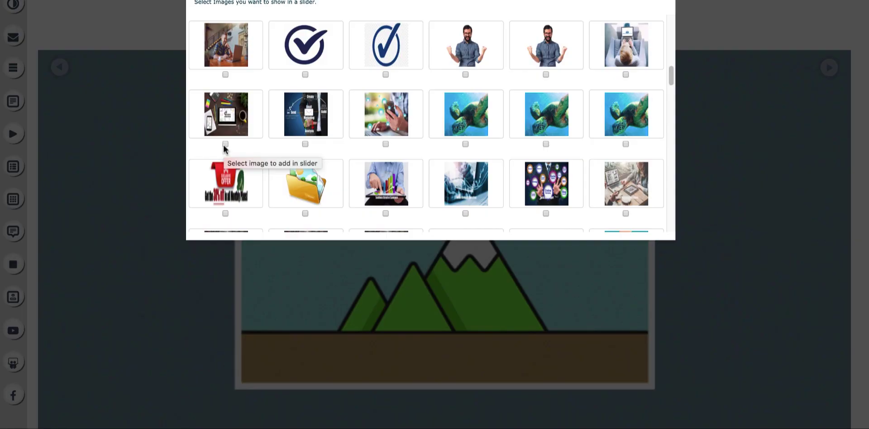
left_click(225, 144)
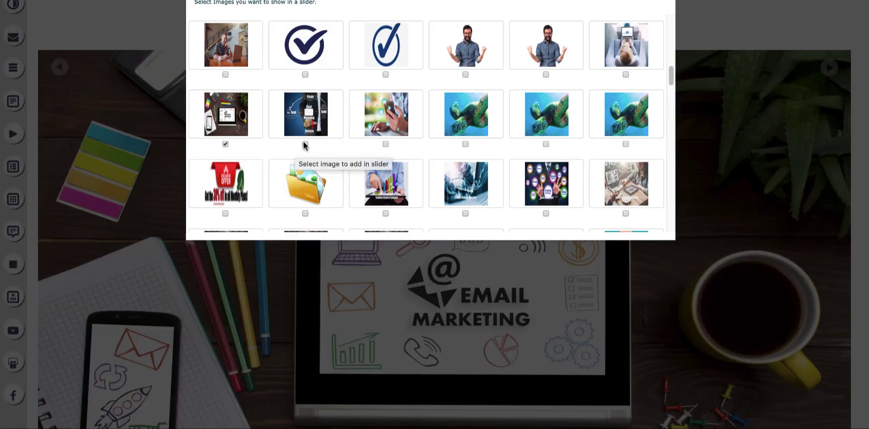
left_click(305, 144)
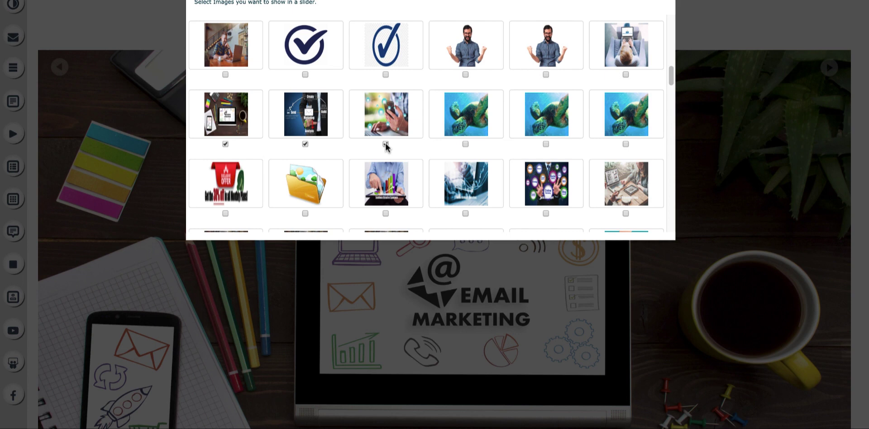
left_click(385, 143)
left_click(642, 21)
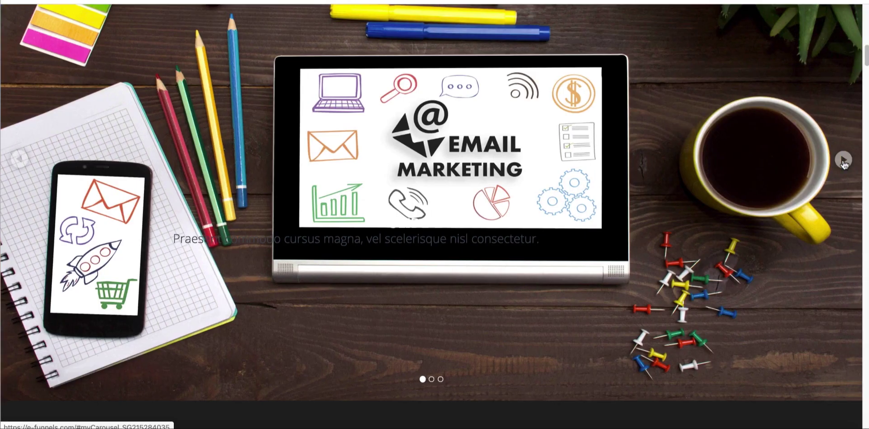
left_click(843, 160)
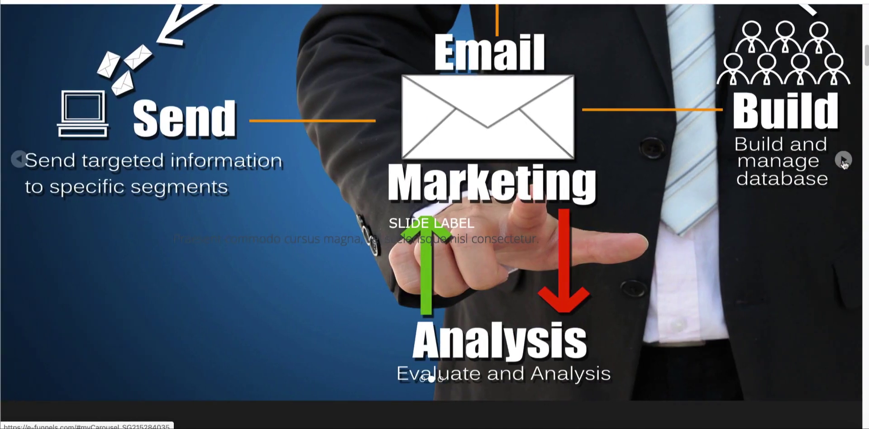
left_click(843, 160)
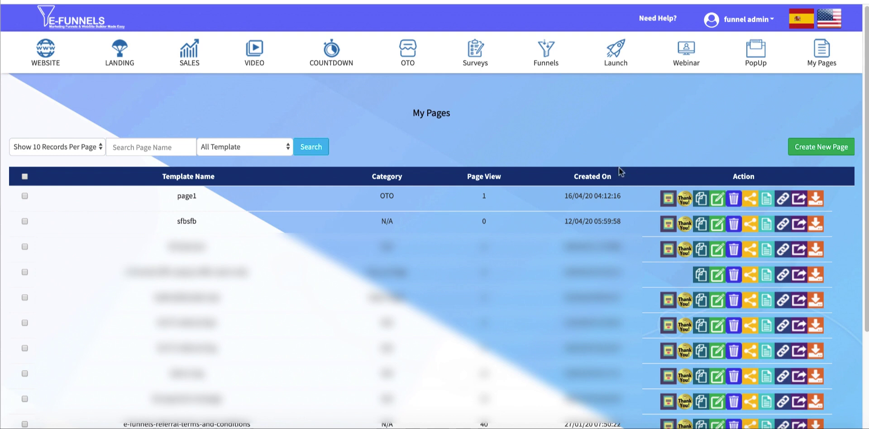
- Add the e-funnels-popup-offer-eng popup to page1, shown on Page Load, and open the page to check it
left_click(664, 205)
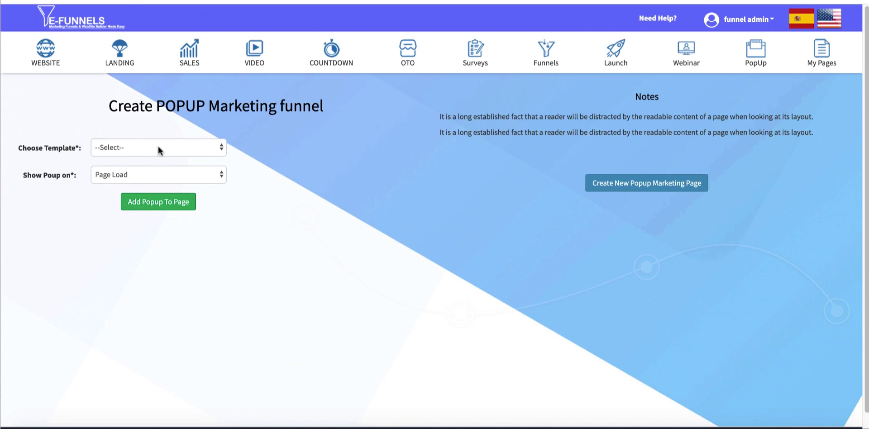
left_click(159, 148)
left_click(120, 178)
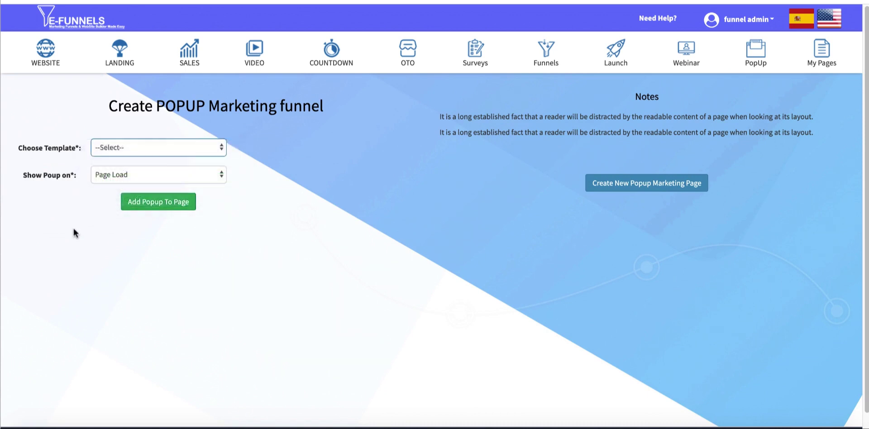
left_click(152, 206)
left_click(782, 201)
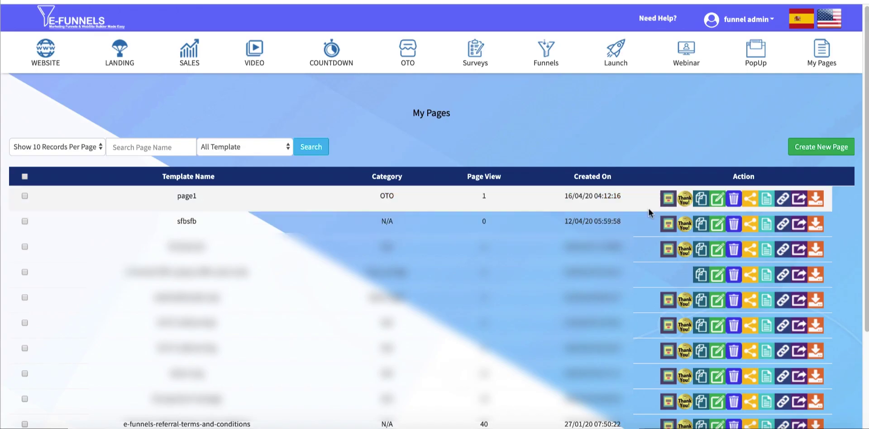
- Set the page1 popup to show on Page Close, add it to the page and test it by leaving the page area
left_click(134, 178)
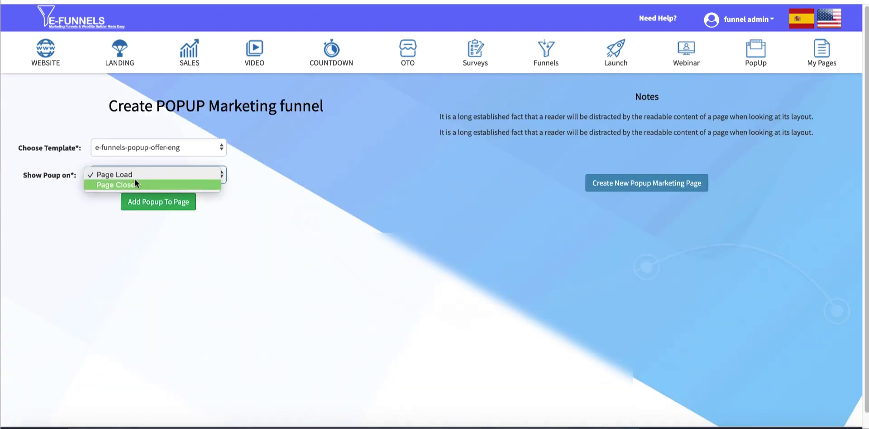
left_click(122, 186)
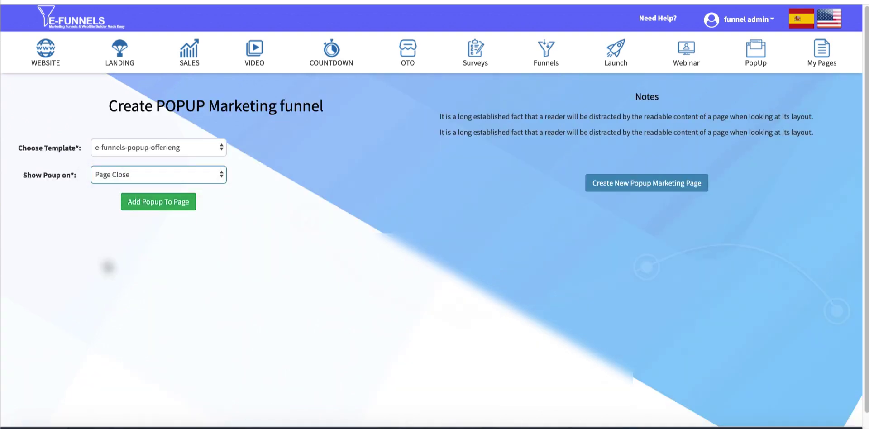
left_click(153, 204)
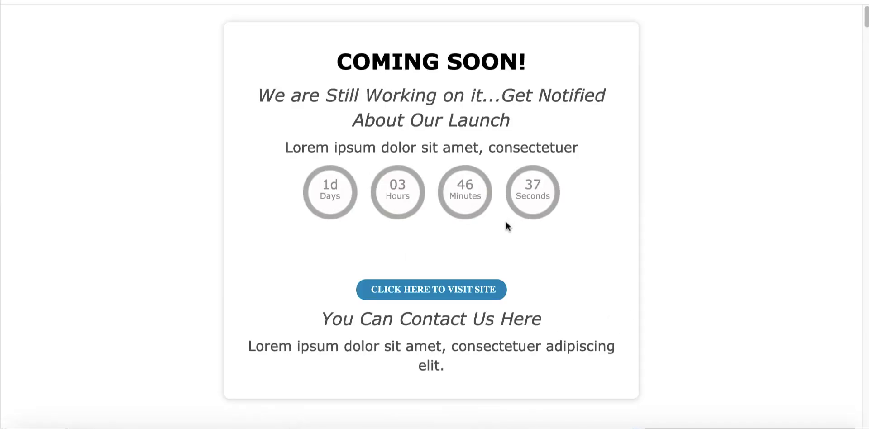
mouse_move(682, 14)
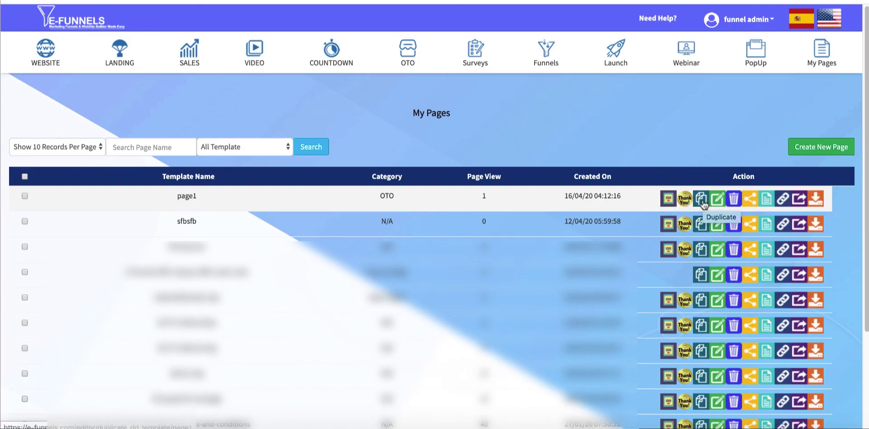
- Duplicate page1, save the copy and return to the list of pages
left_click(702, 204)
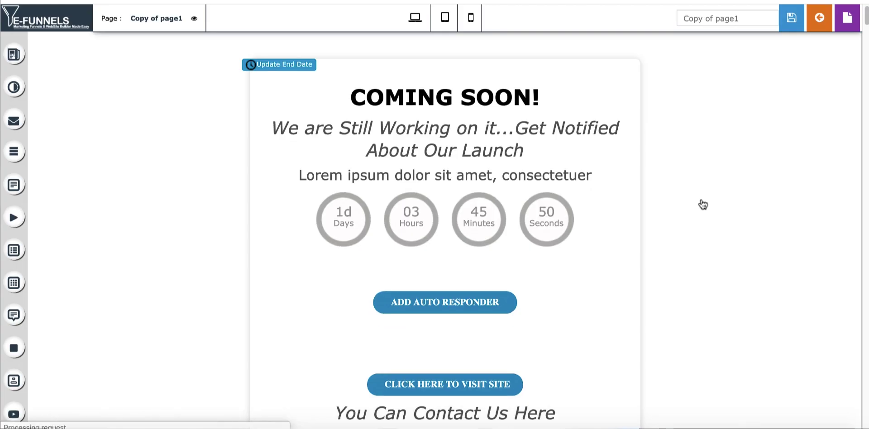
left_click(790, 20)
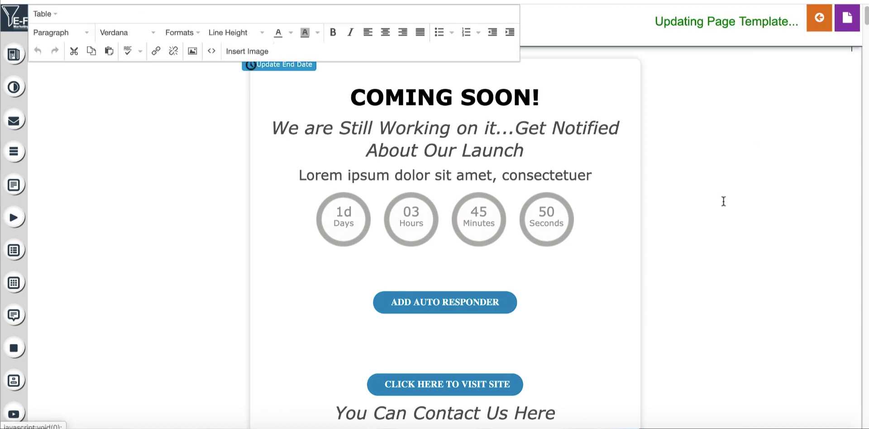
left_click(818, 18)
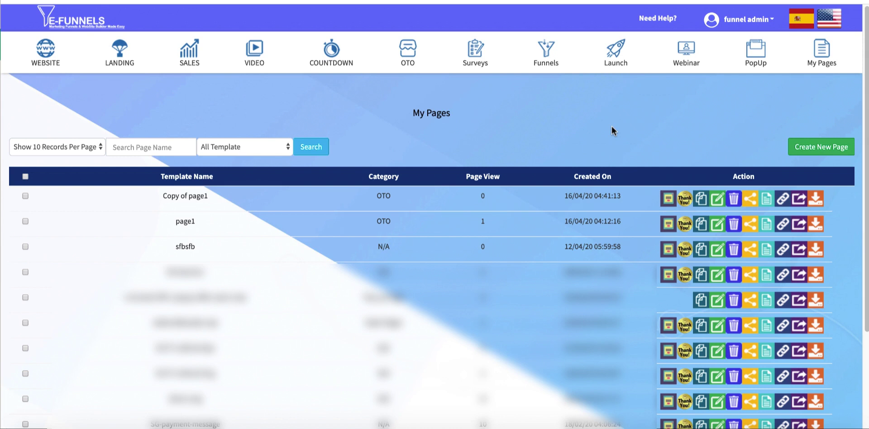
- Open the reports for survey1 and view the answer charts for "what is a website?" and "website elements"
left_click(746, 19)
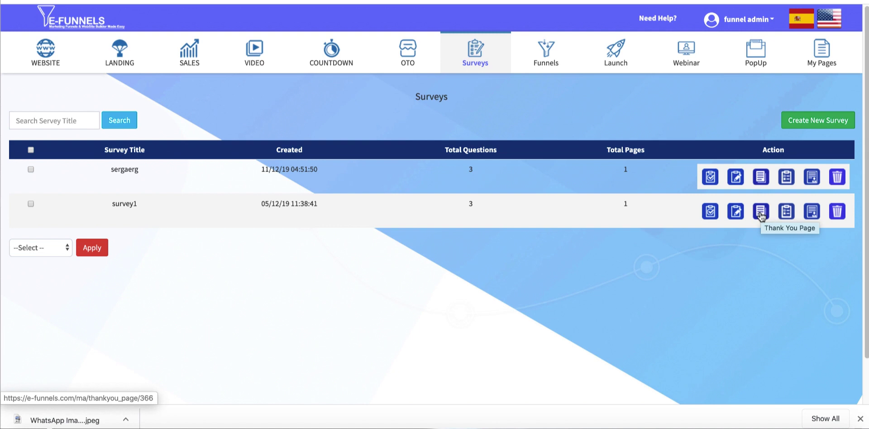
left_click(787, 215)
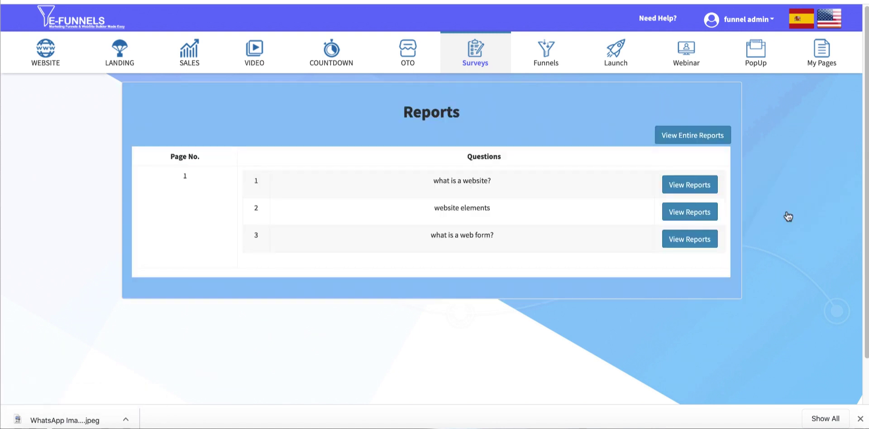
left_click(684, 194)
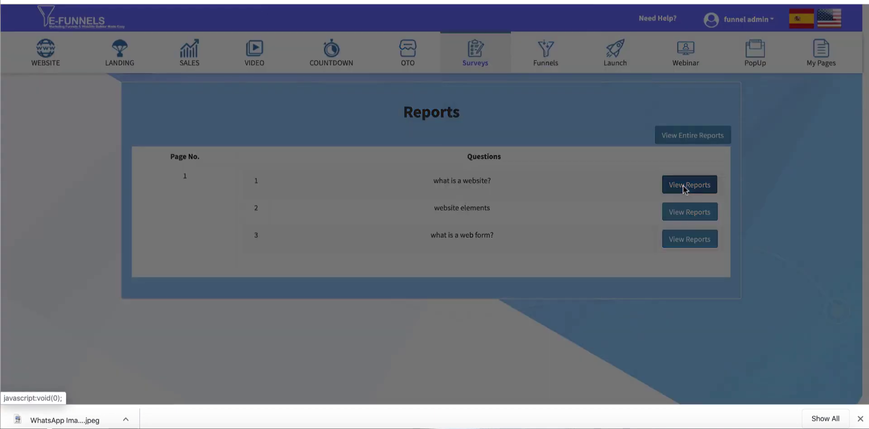
left_click(549, 298)
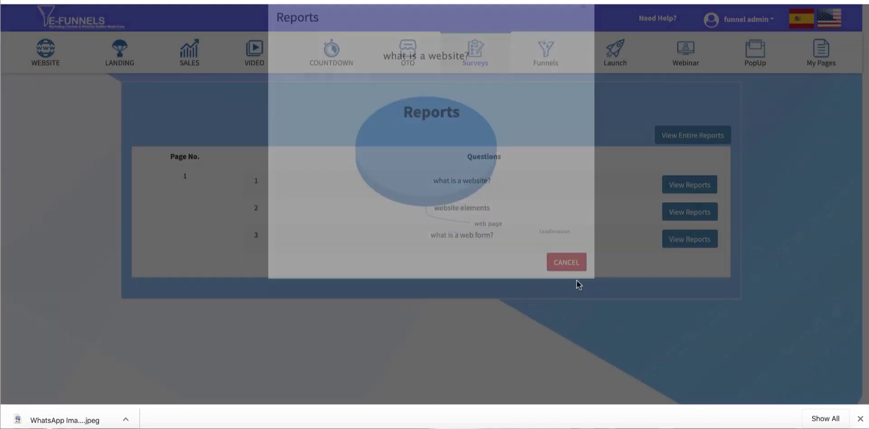
left_click(681, 215)
mouse_move(467, 188)
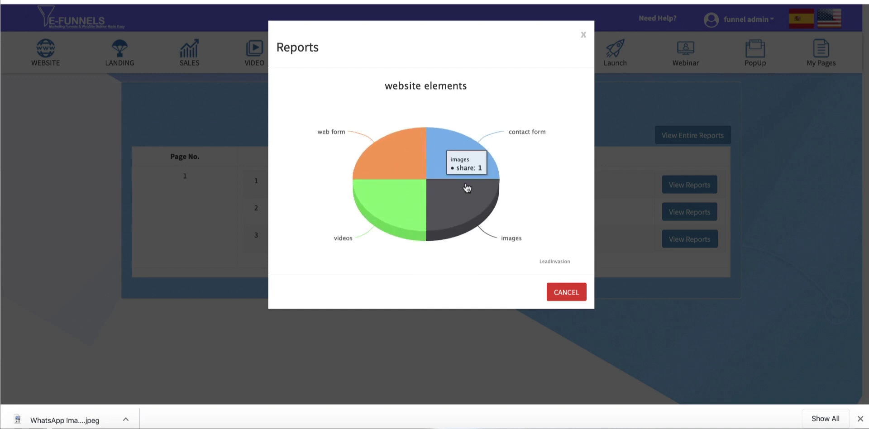
left_click(560, 295)
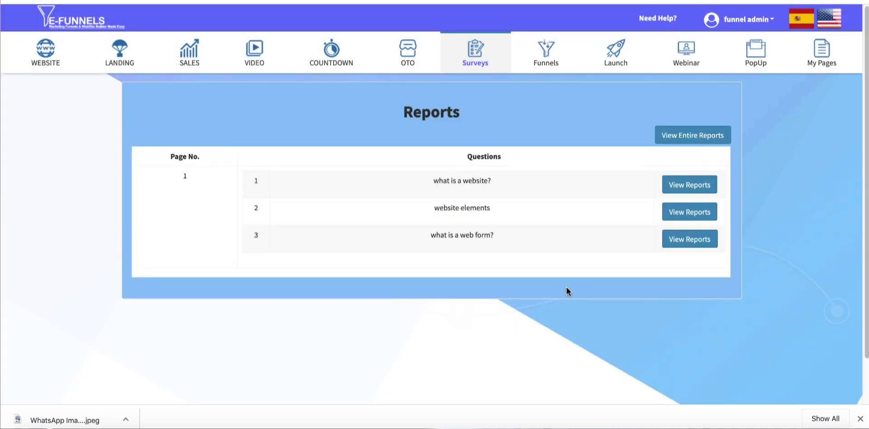
- View the entire reports for survey1, its participant reports and the participant's individual answers
left_click(679, 140)
scroll(494, 280, "down", 7)
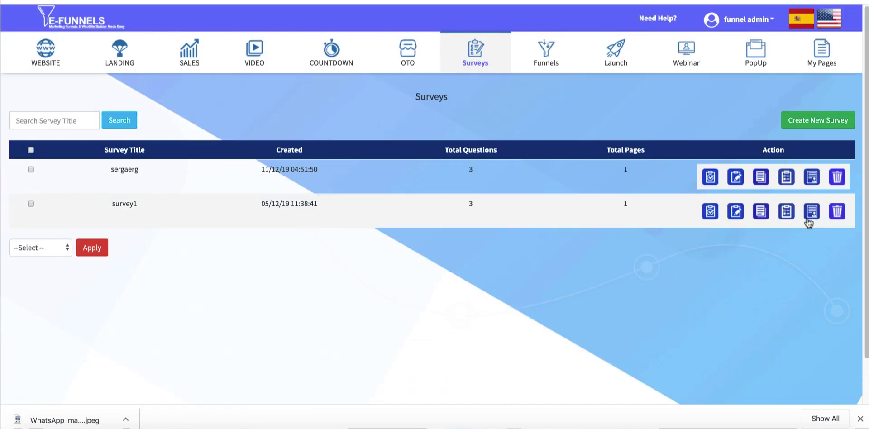
left_click(810, 218)
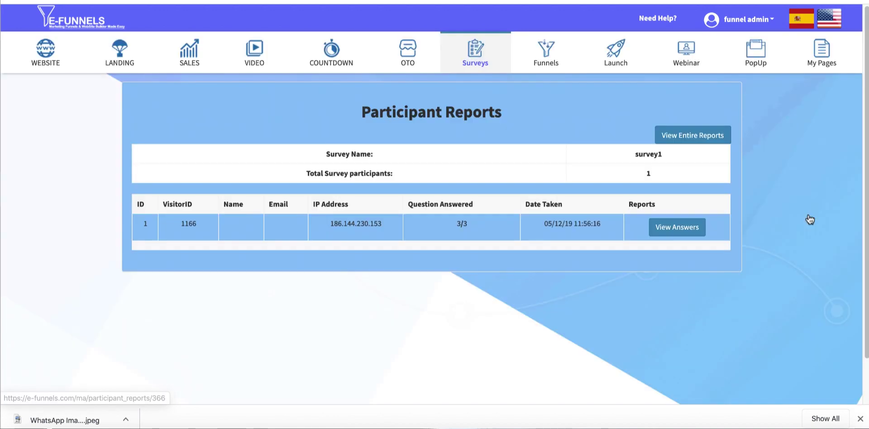
left_click(683, 226)
left_click(614, 260)
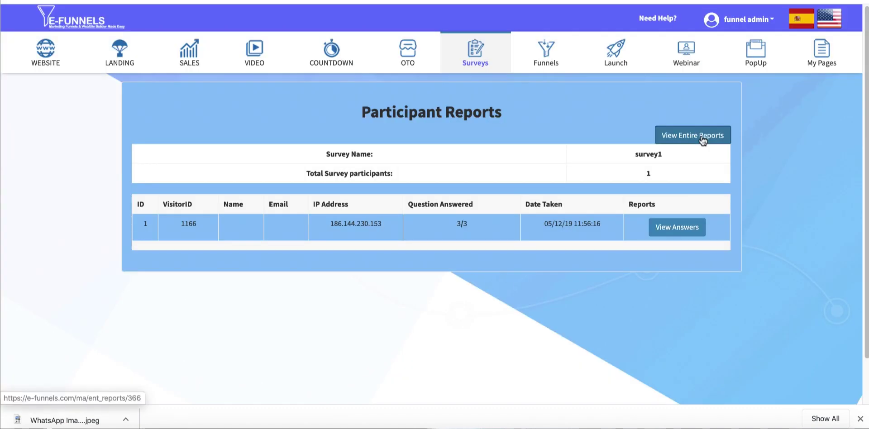
left_click(697, 136)
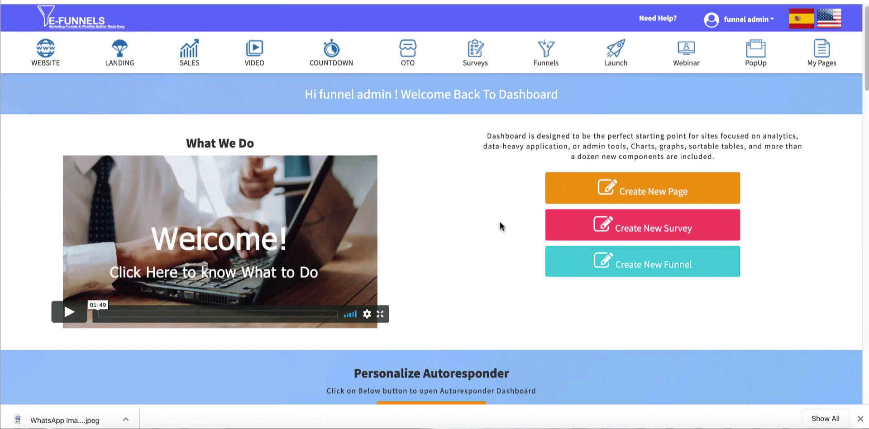
- Go from the E-Funnels dashboard to the Webmailbooster autoresponder and view its subscriber lists
scroll(500, 222, "down", 2)
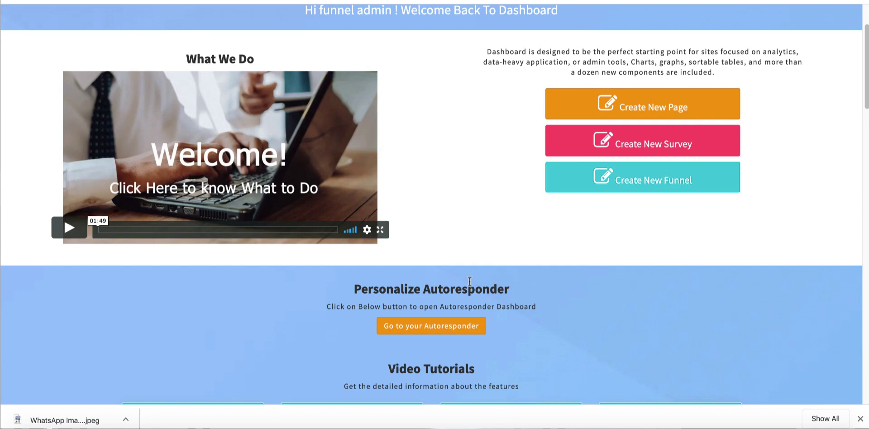
left_click(430, 332)
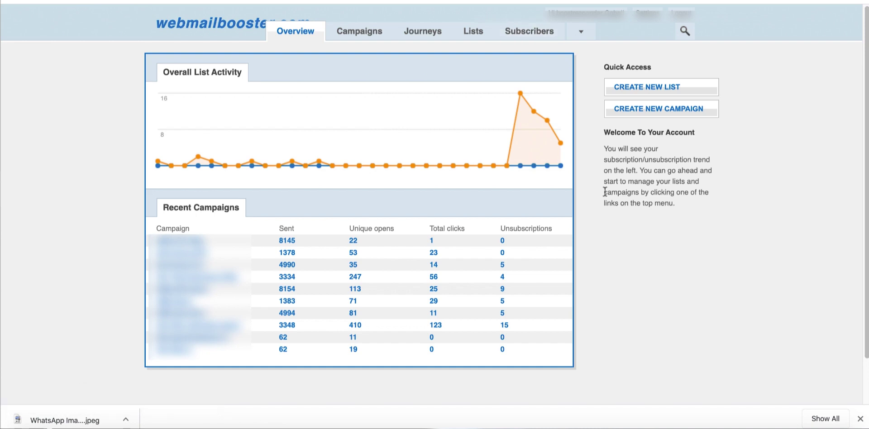
left_click(473, 32)
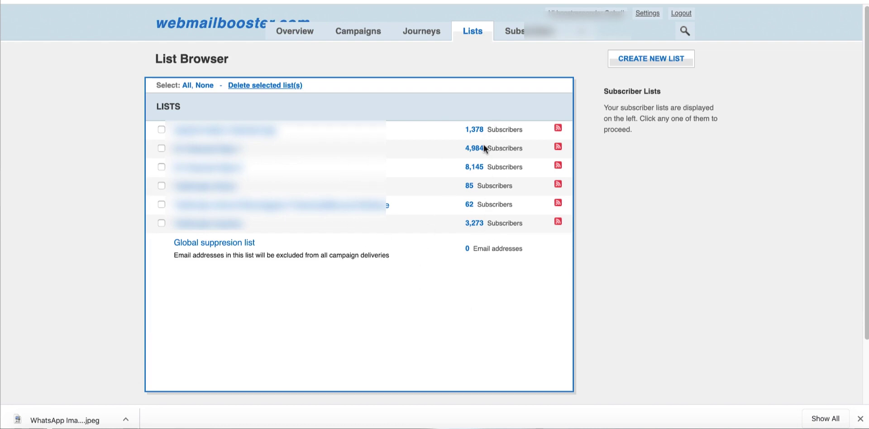
- Browse the sent campaigns and open the overview report of the SG-ActiveUsers-Followups2 campaign
left_click(358, 36)
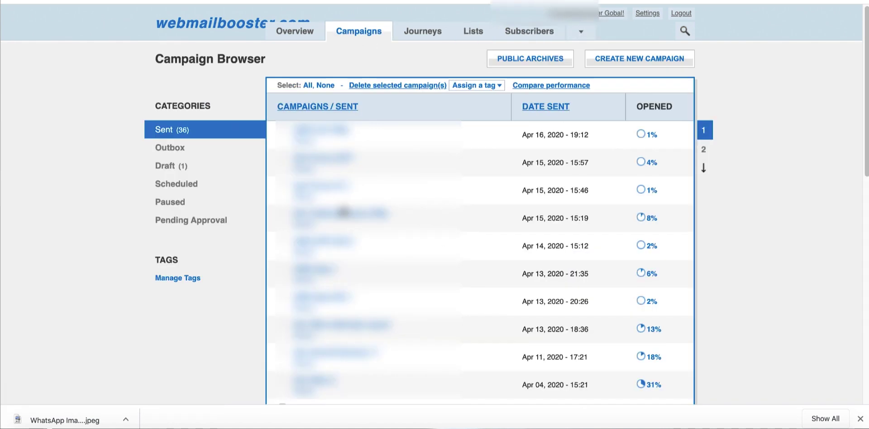
scroll(343, 213, "down", 10)
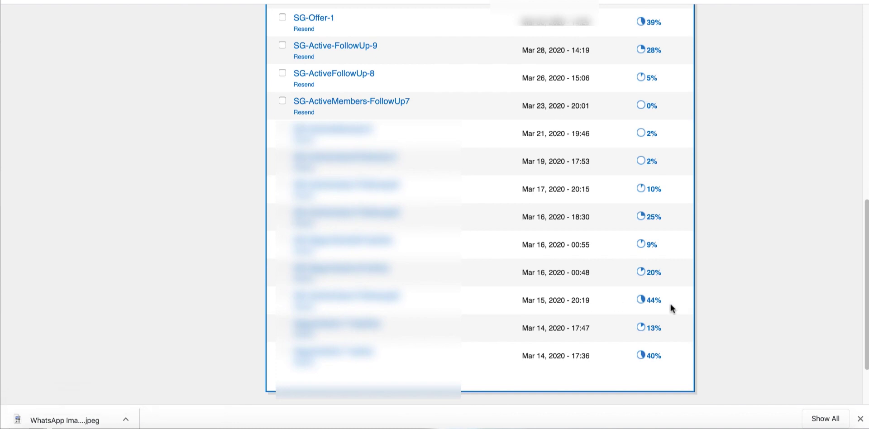
left_click(374, 297)
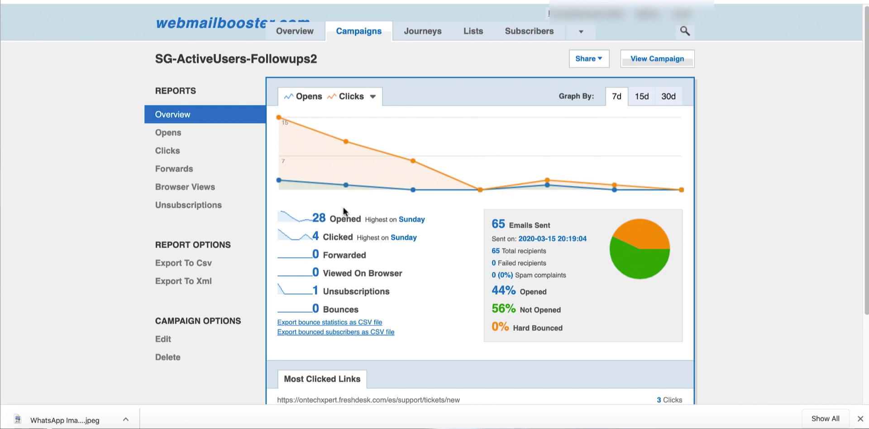
- Return to the subscriber lists, view the subscribers and examine the subscription and unsubscription Behaviors in a list's settings
left_click(473, 31)
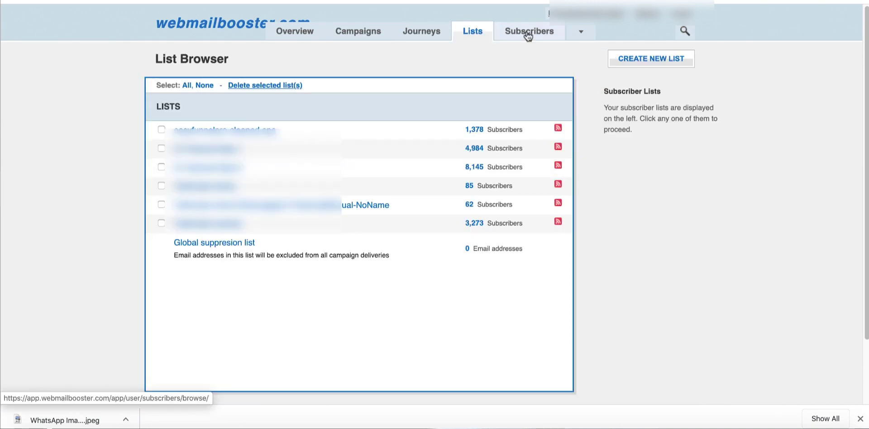
left_click(527, 33)
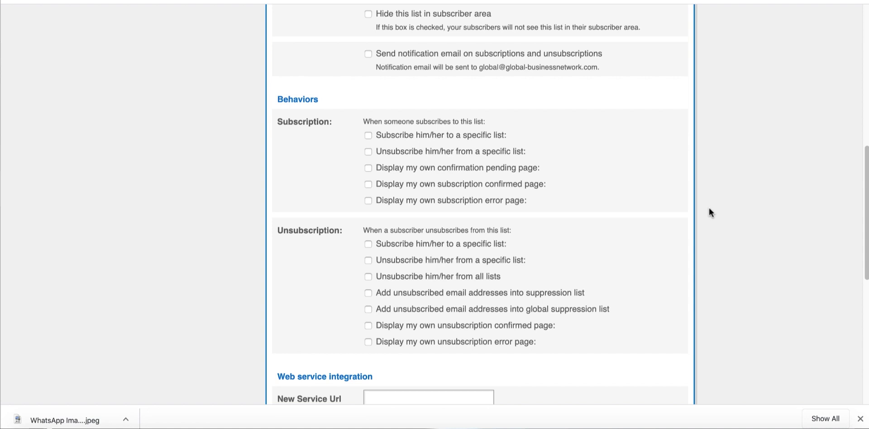
double_click(286, 97)
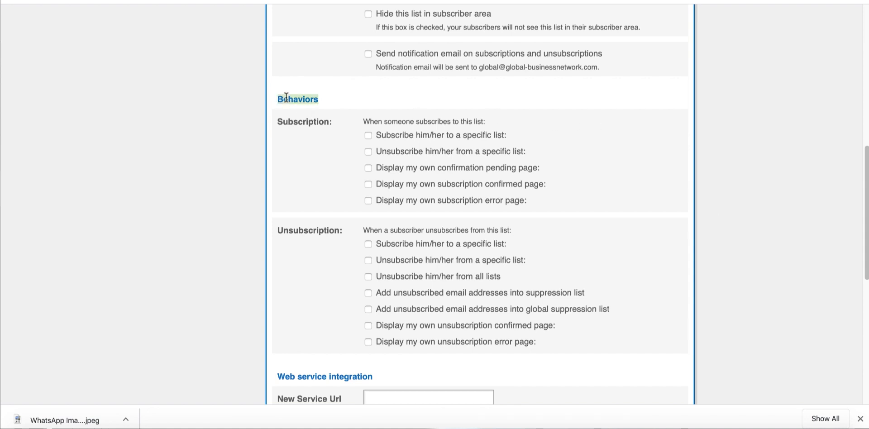